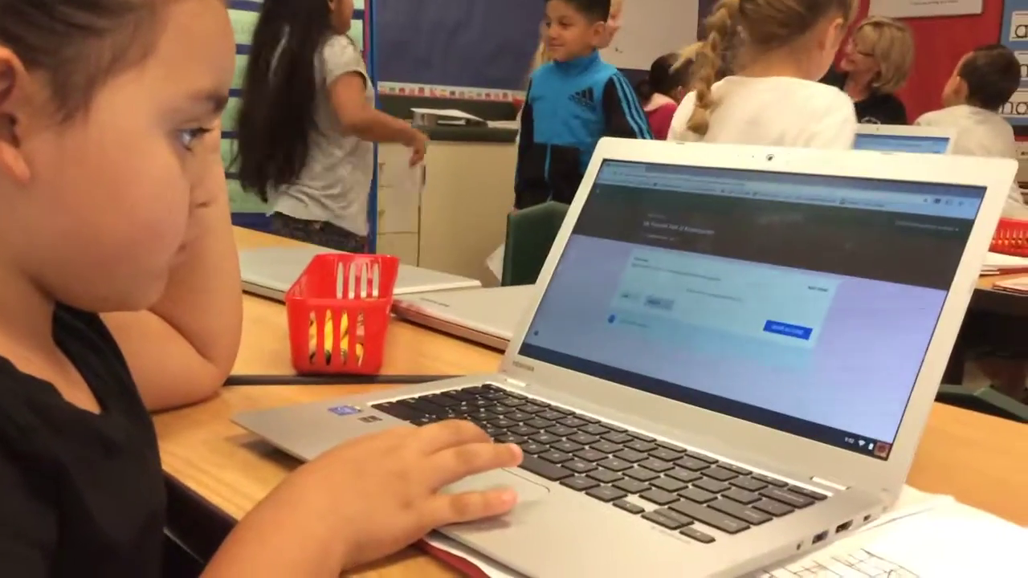
- Open the Add menu on the class assignment page to show attachment options
click(667, 297)
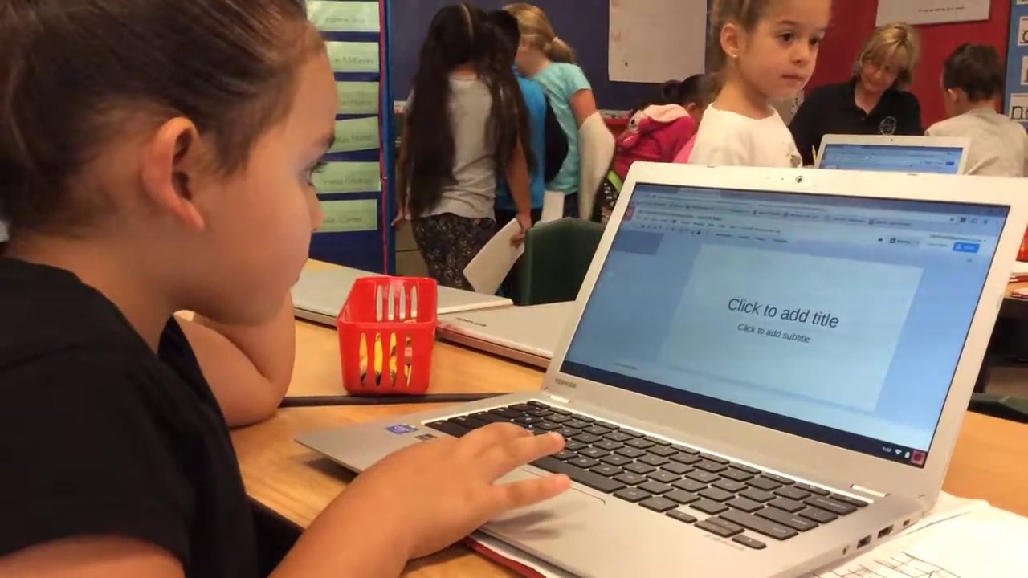
- Open the command menu over the blank title slide of the new presentation
click(673, 228)
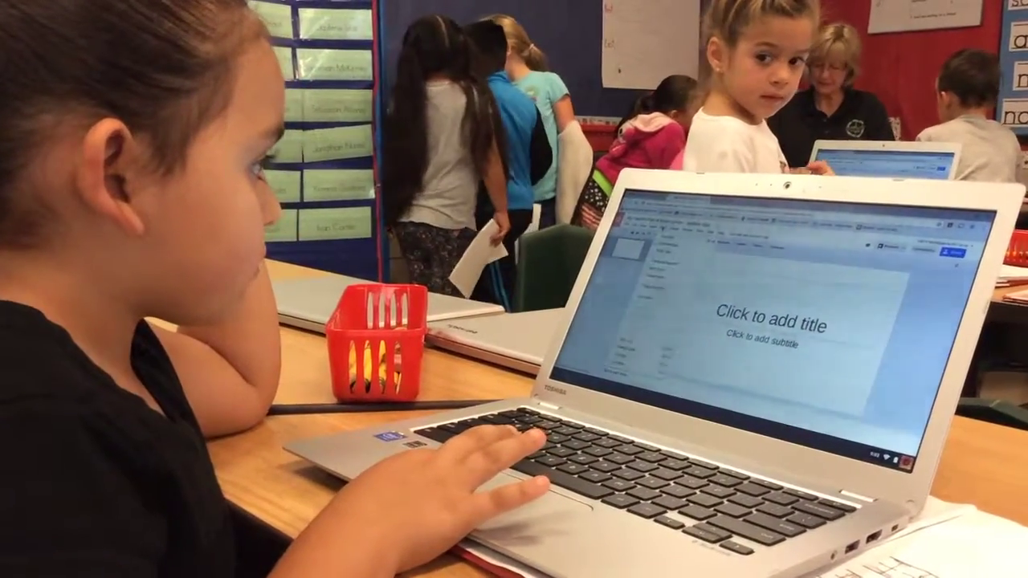